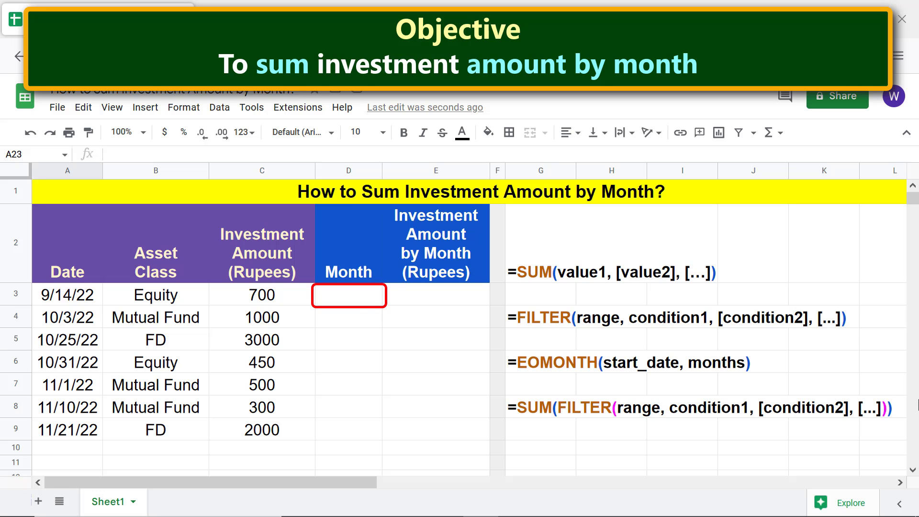
# Enter 09/01/22, 10/01/22 and 11/01/22 in D3:D5, then select those three dates
pyautogui.click(366, 301)
pyautogui.write('09/01/22')
pyautogui.press('Return')
pyautogui.write('10/01/22')
pyautogui.press('Return')
pyautogui.write('11/01/22')
pyautogui.press('Return')
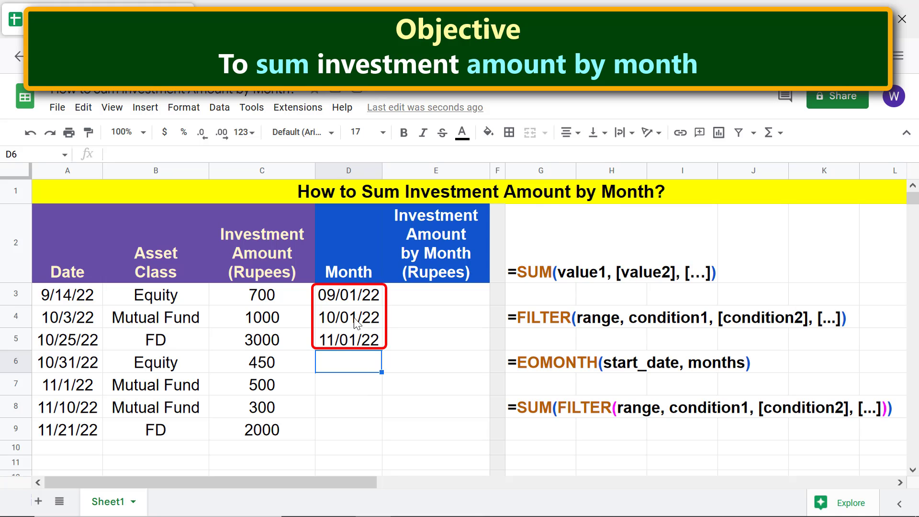
pyautogui.click(357, 298)
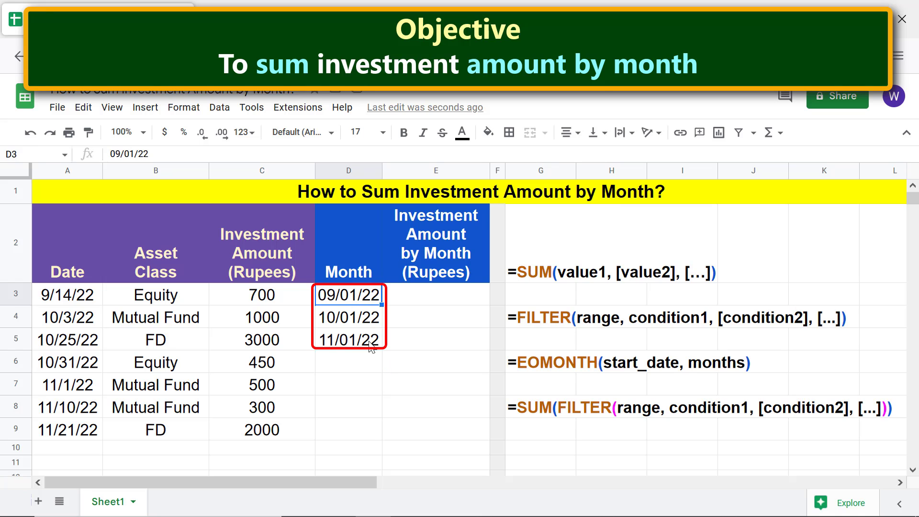
pyautogui.keyDown('shift'); pyautogui.click(372, 343); pyautogui.keyUp('shift')
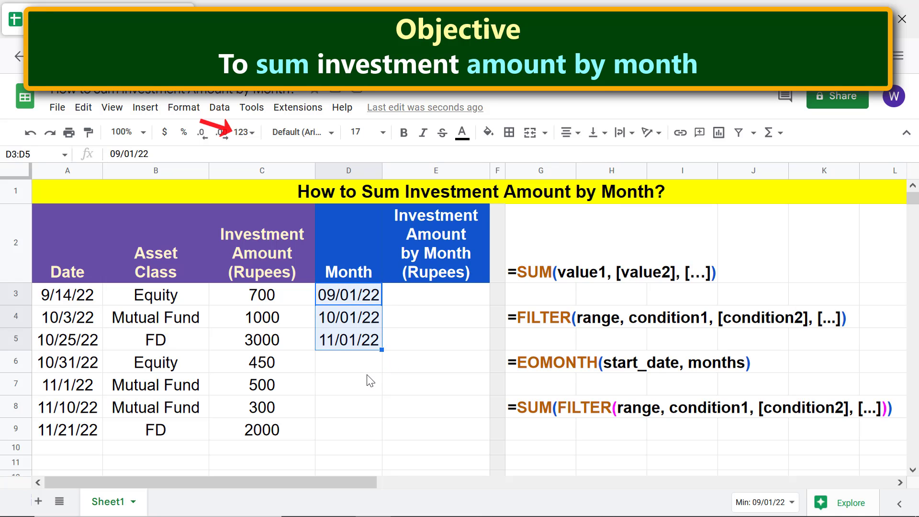
# Apply the custom mmm number format to D3:D5 so the dates read Sep, Oct, Nov
pyautogui.click(252, 137)
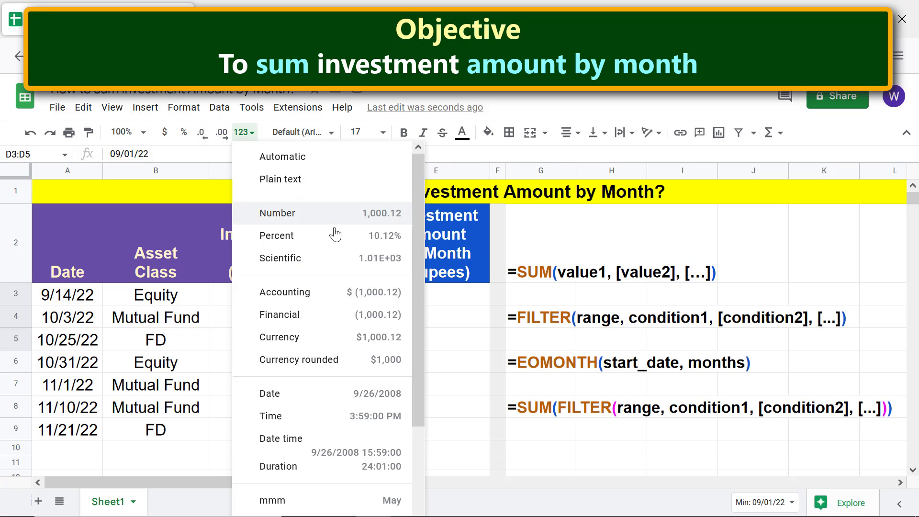
pyautogui.moveTo(416, 283); pyautogui.dragTo(415, 414)
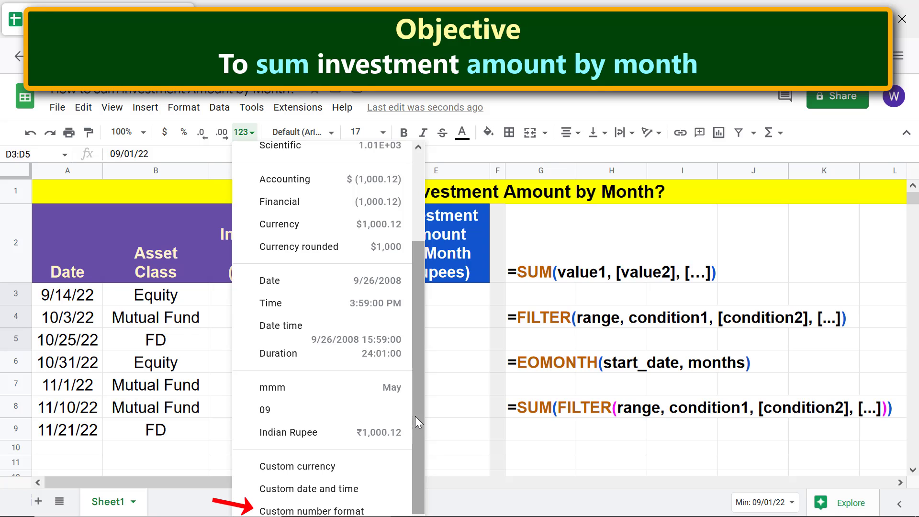
pyautogui.click(311, 510)
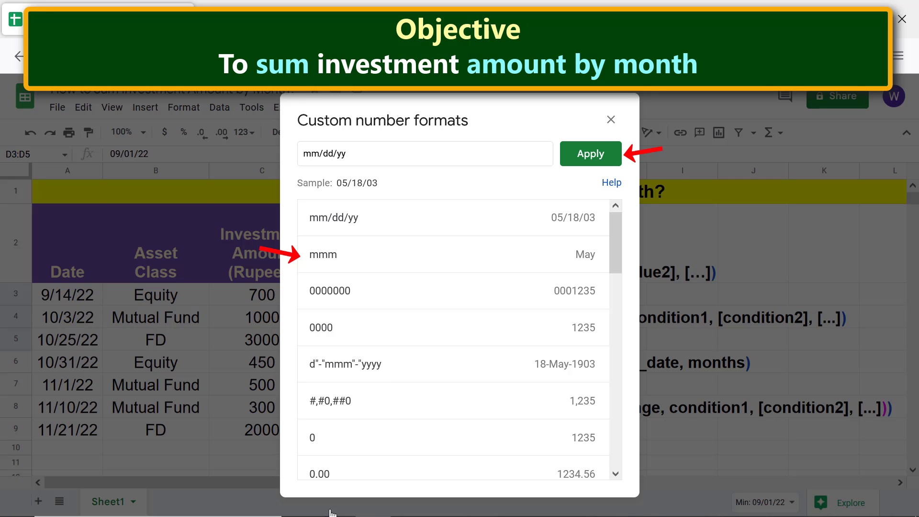
pyautogui.click(375, 261)
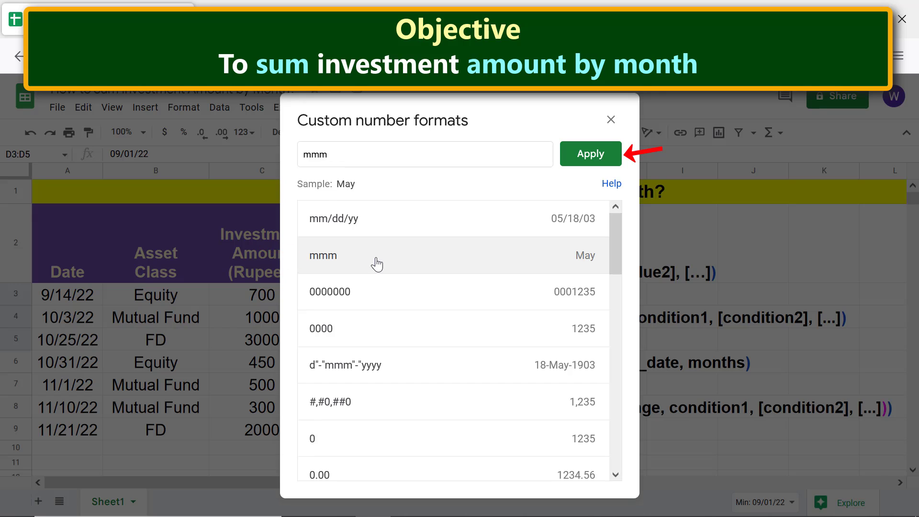
pyautogui.click(573, 163)
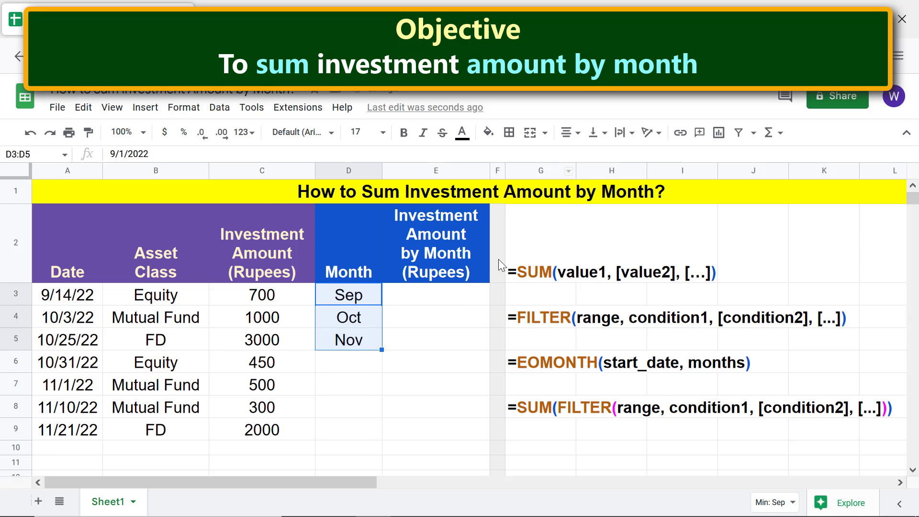
pyautogui.click(371, 358)
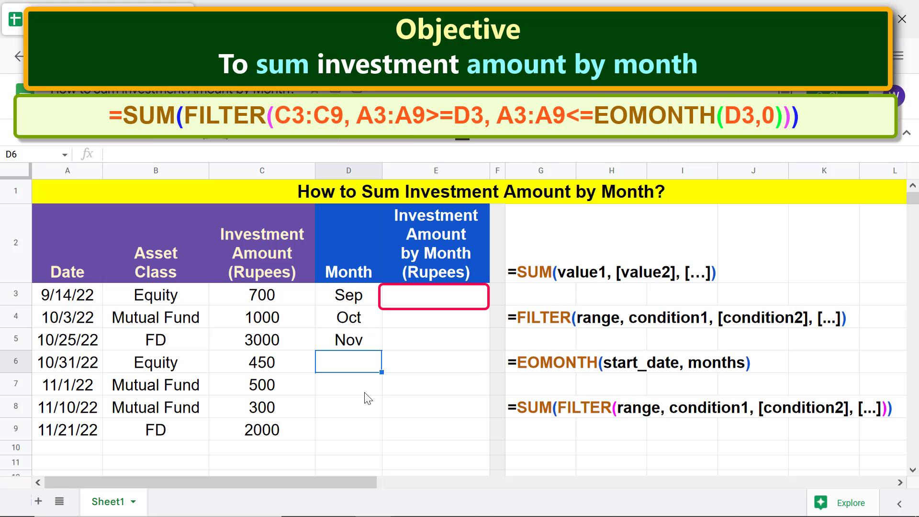
# Start E3's formula as =SUM(FILTER(C3:C9, with the amounts range C3:C9
pyautogui.click(434, 294)
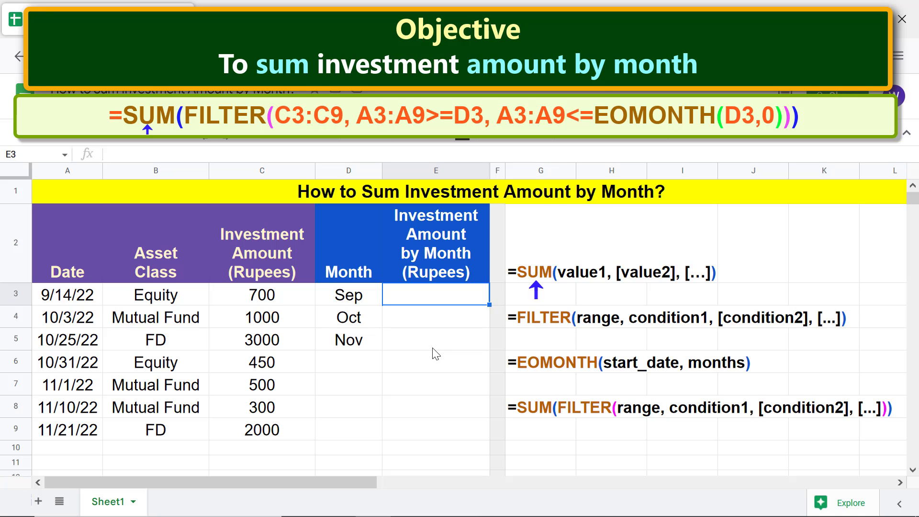
pyautogui.write('=su')
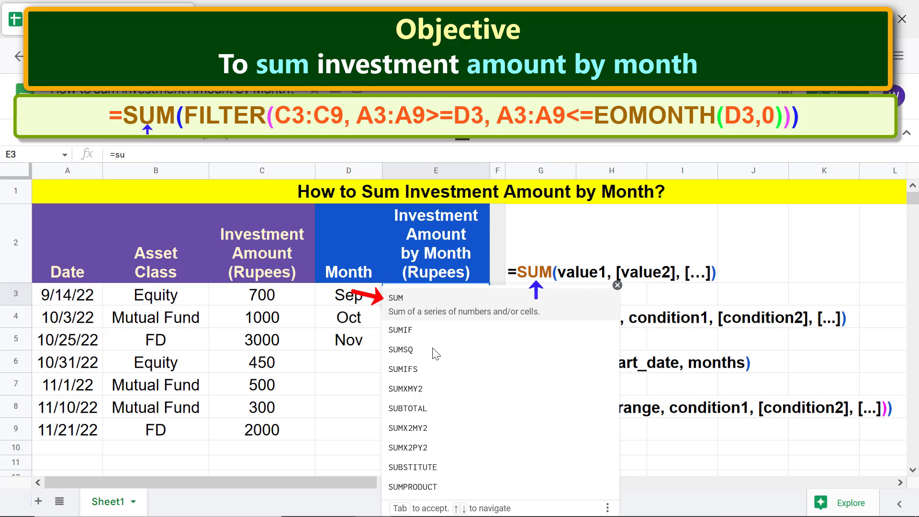
pyautogui.click(401, 299)
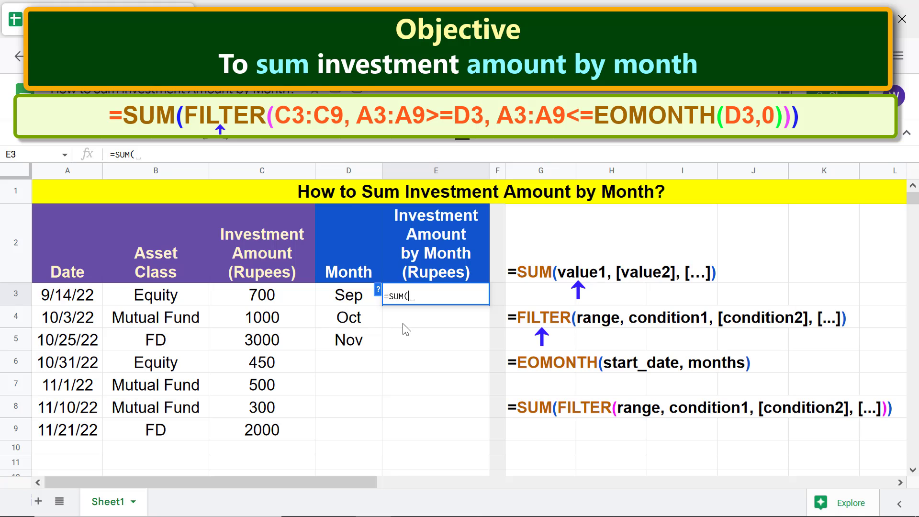
pyautogui.write('fil')
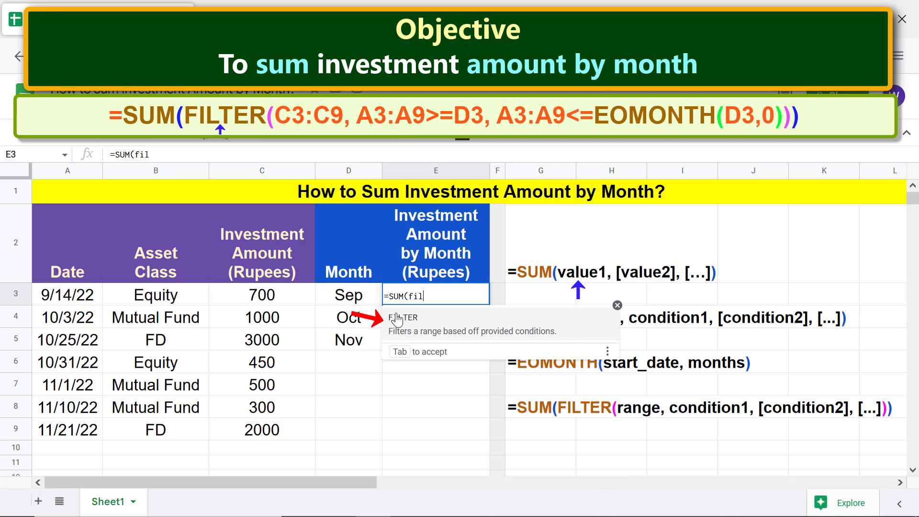
pyautogui.click(397, 320)
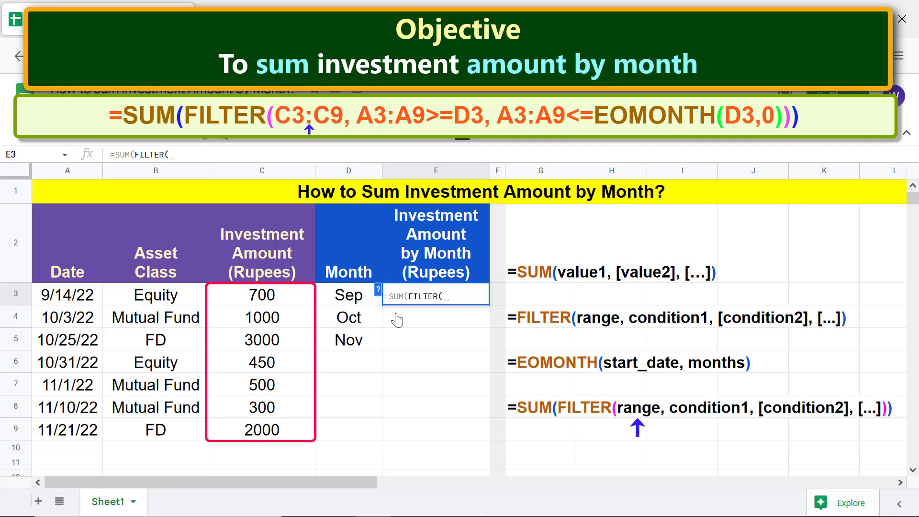
pyautogui.click(307, 297)
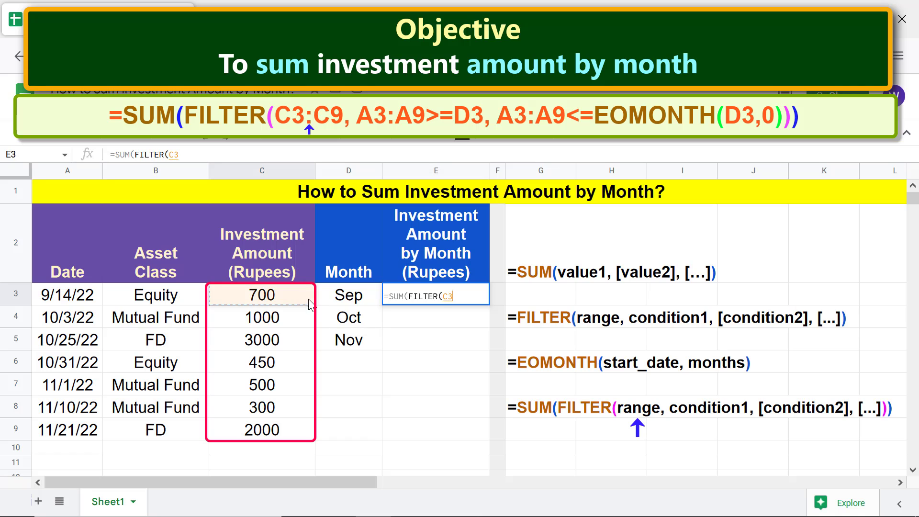
pyautogui.keyDown('shift'); pyautogui.click(297, 431); pyautogui.keyUp('shift')
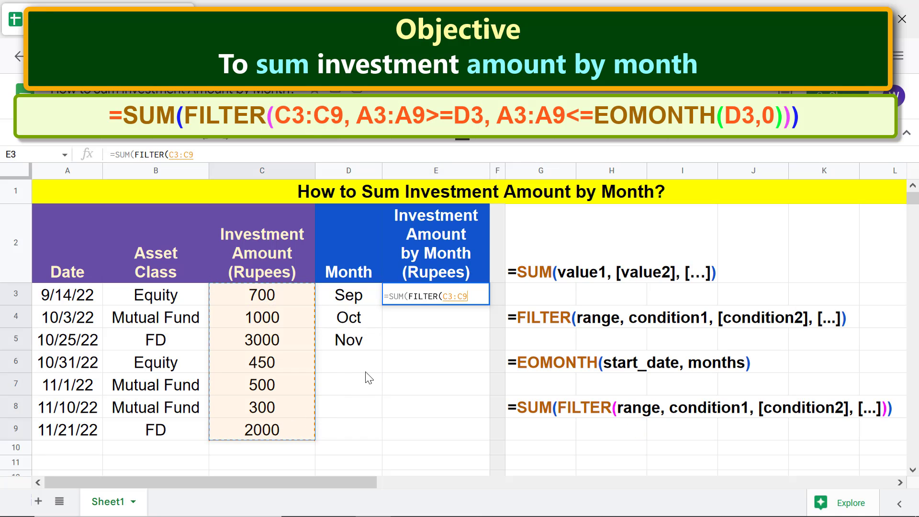
pyautogui.write(',')
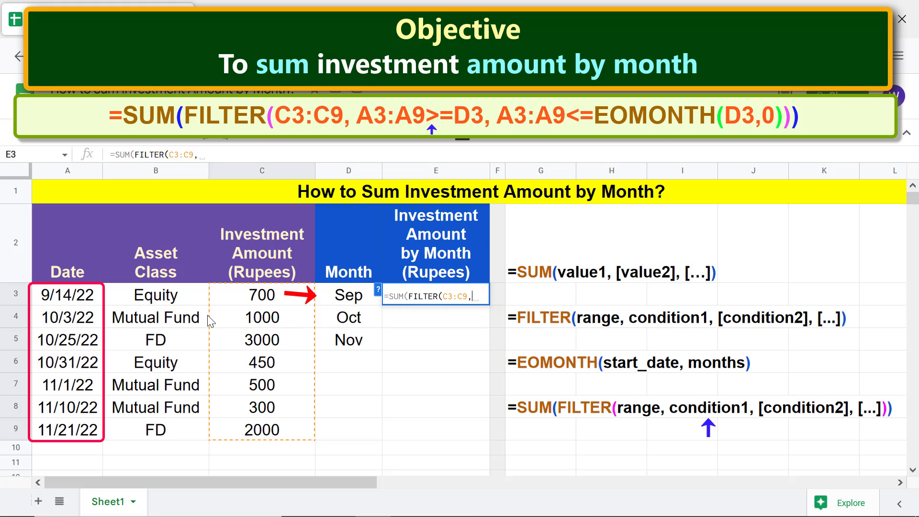
# Add the first FILTER condition A3:A9>=D3 to E3's formula
pyautogui.click(99, 302)
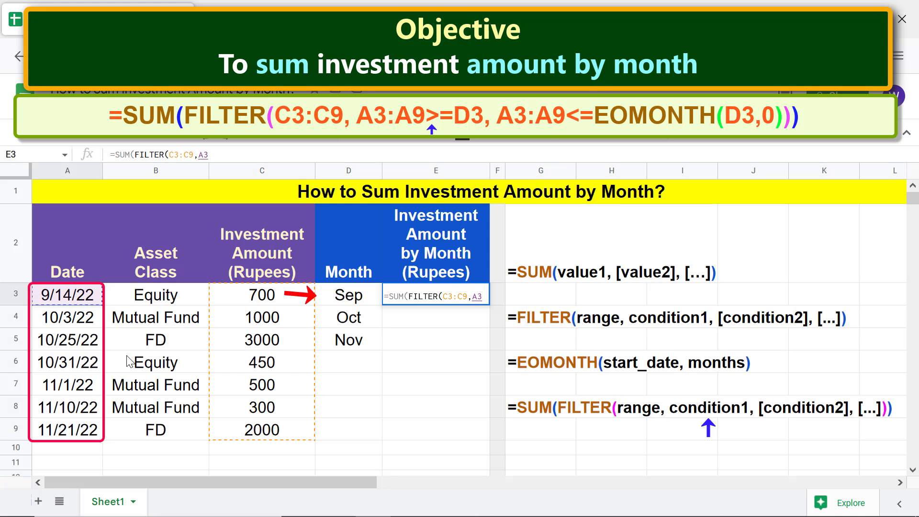
pyautogui.keyDown('shift'); pyautogui.click(98, 424); pyautogui.keyUp('shift')
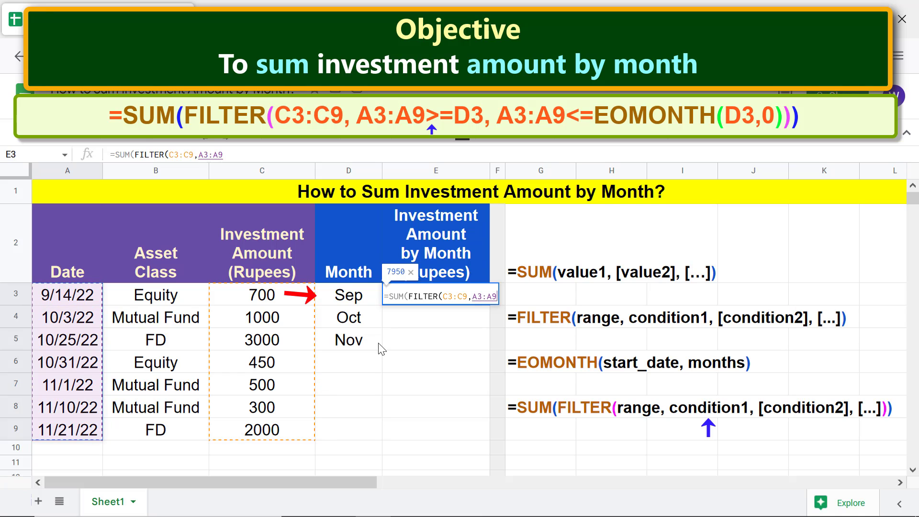
pyautogui.write('>=')
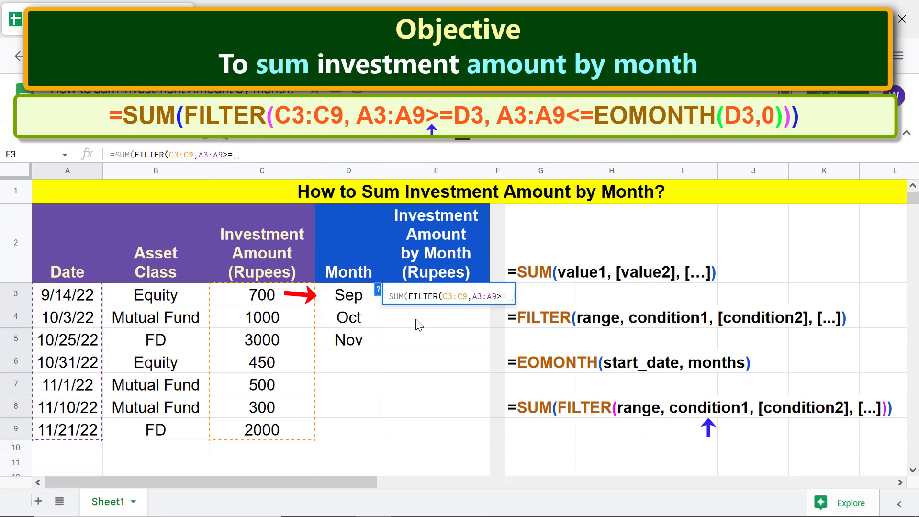
pyautogui.click(357, 301)
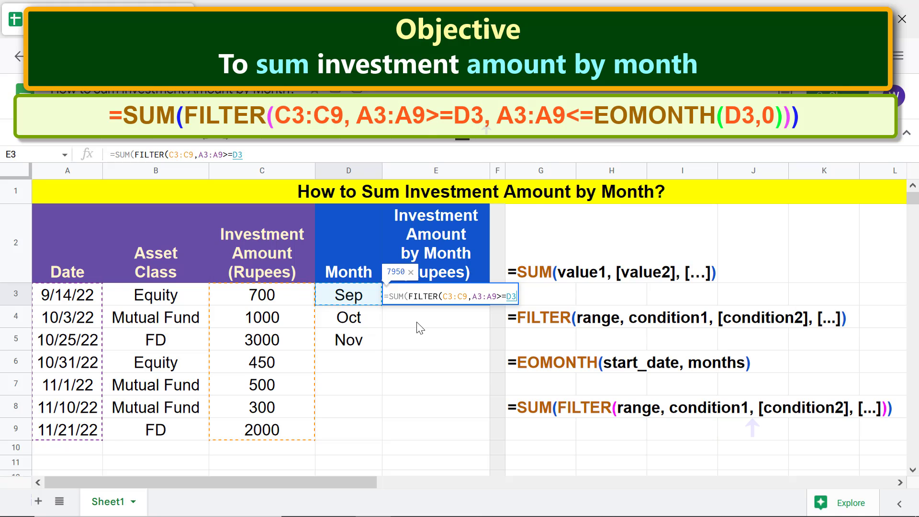
pyautogui.write(',')
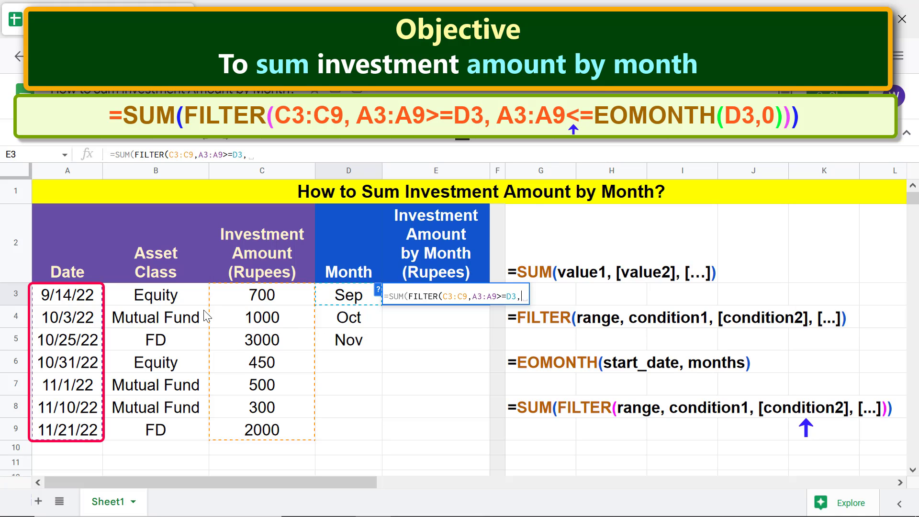
# Add the condition A3:A9<=EOMONTH(D3,0), close the formula and commit it, giving 700
pyautogui.click(93, 295)
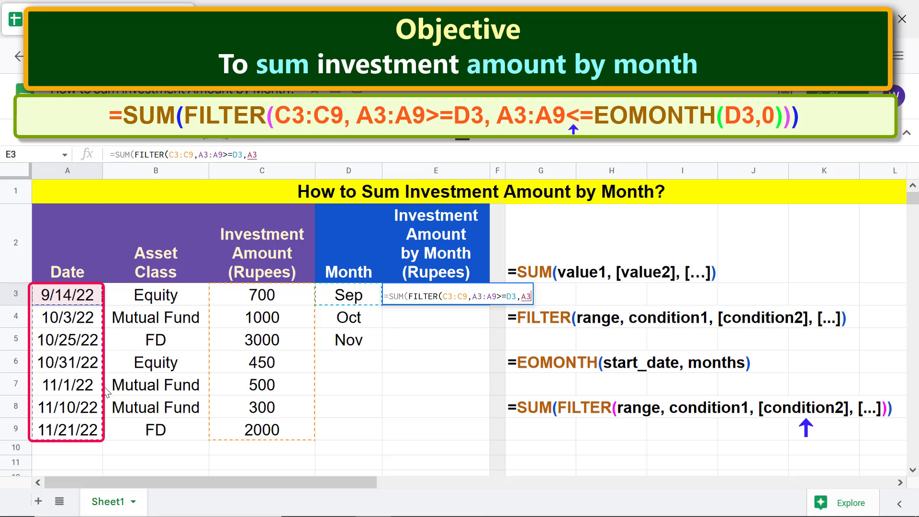
pyautogui.keyDown('shift'); pyautogui.click(89, 429); pyautogui.keyUp('shift')
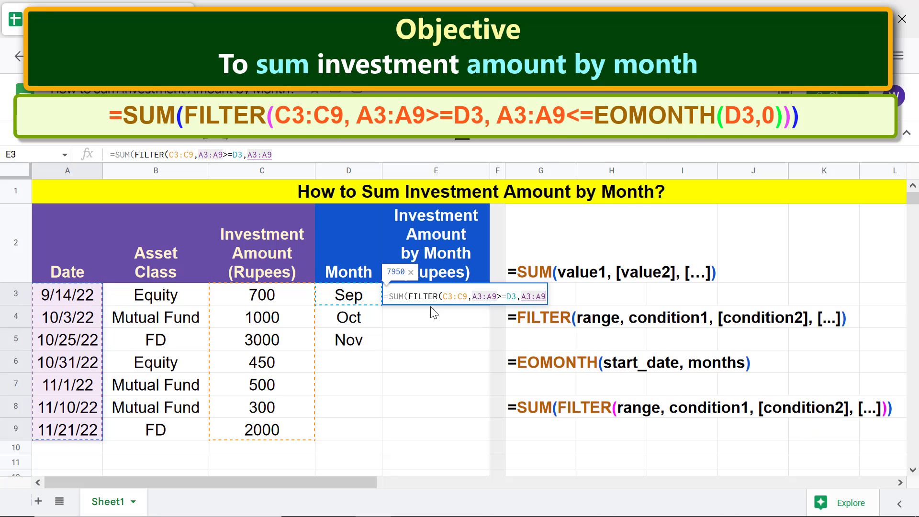
pyautogui.write('<=')
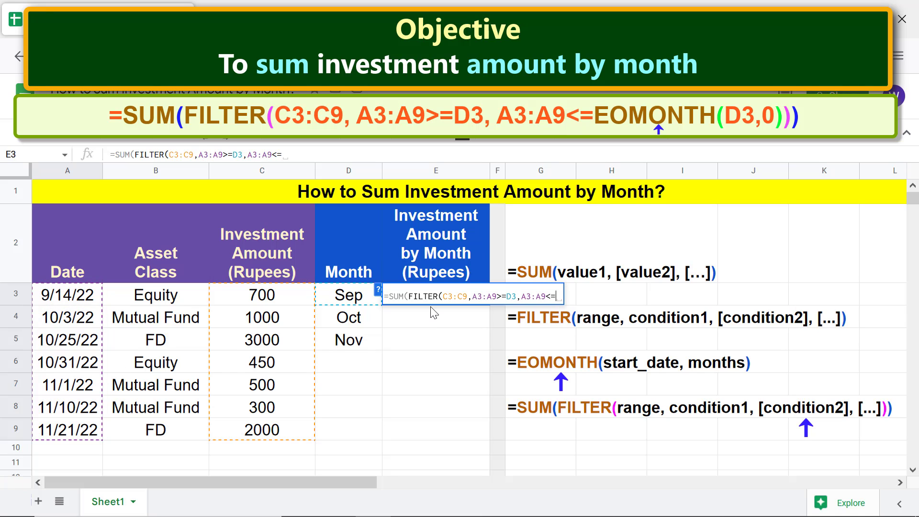
pyautogui.write('eo')
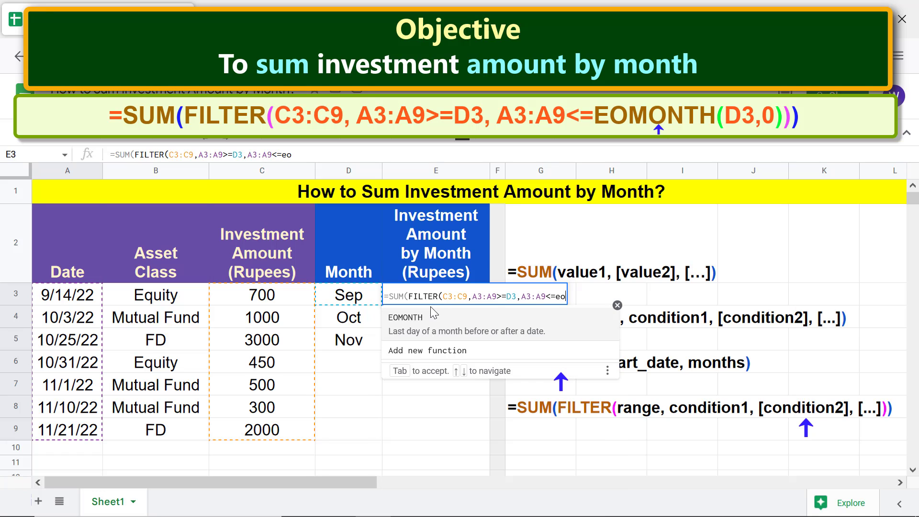
pyautogui.click(405, 318)
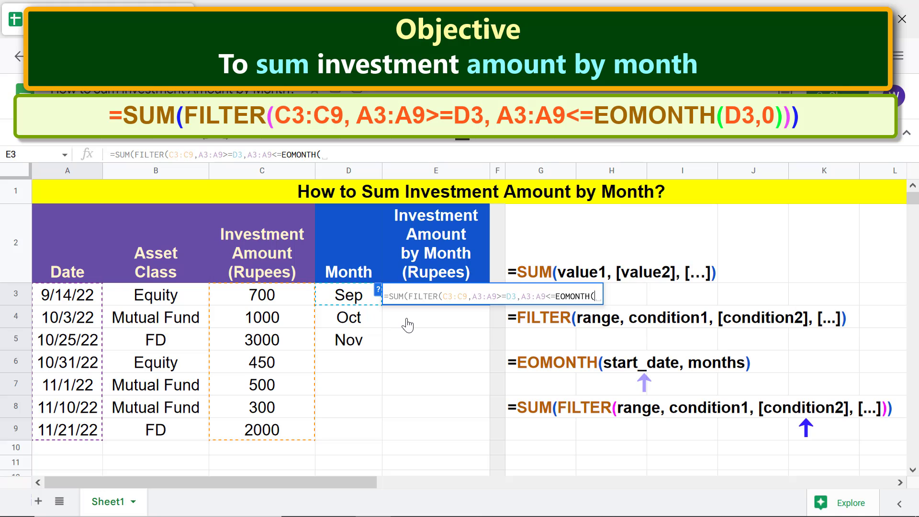
pyautogui.click(363, 299)
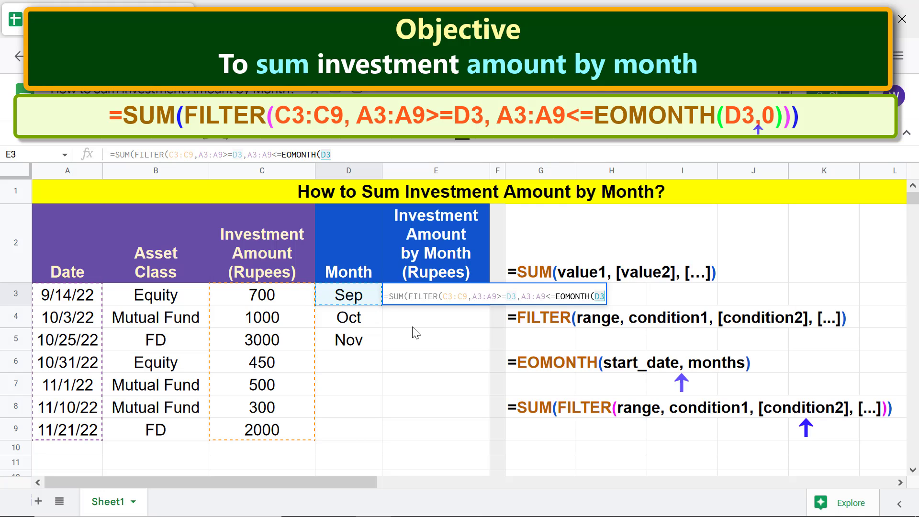
pyautogui.write(',')
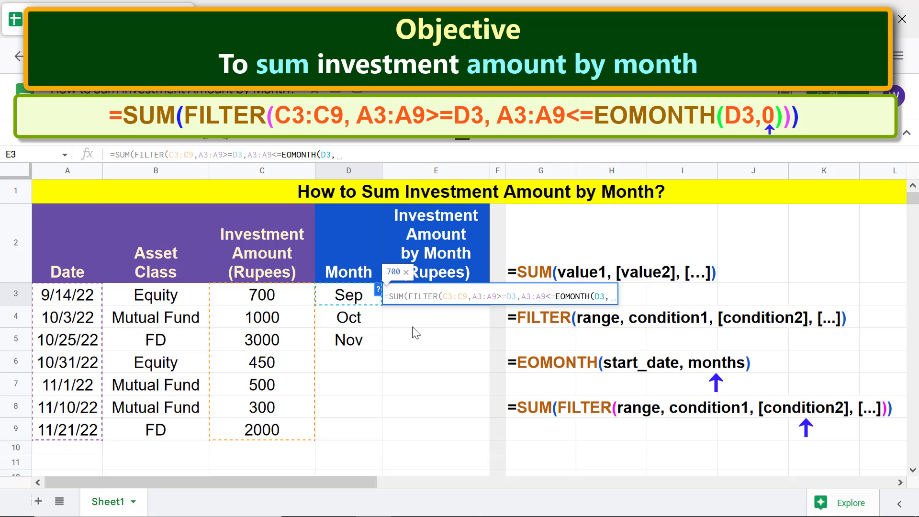
pyautogui.write('0')
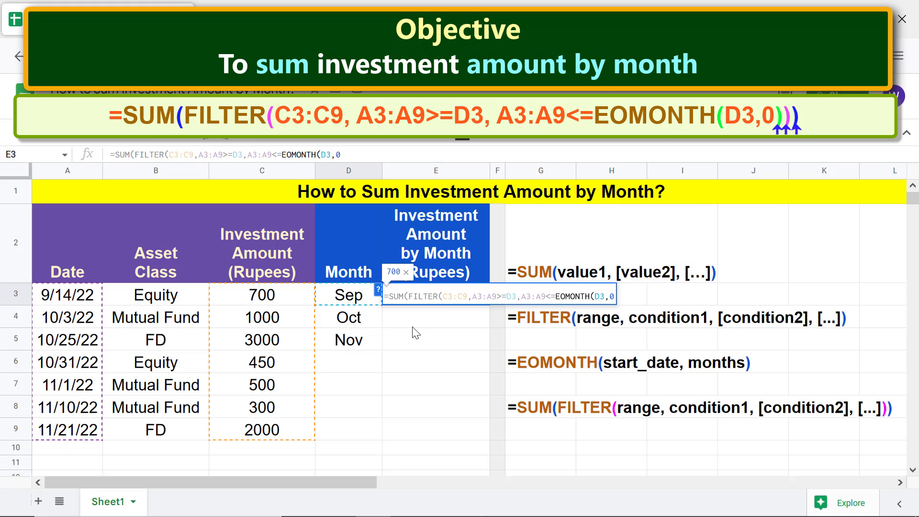
pyautogui.write(')))')
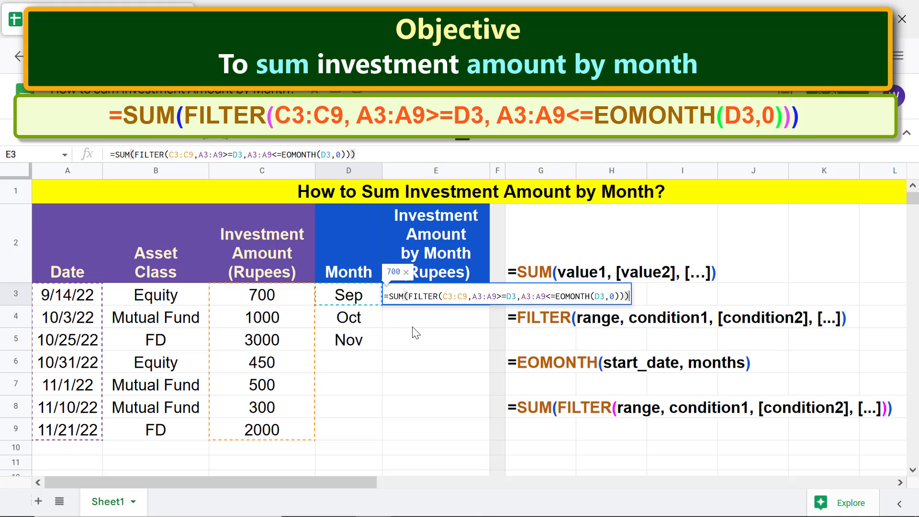
pyautogui.press('Return')
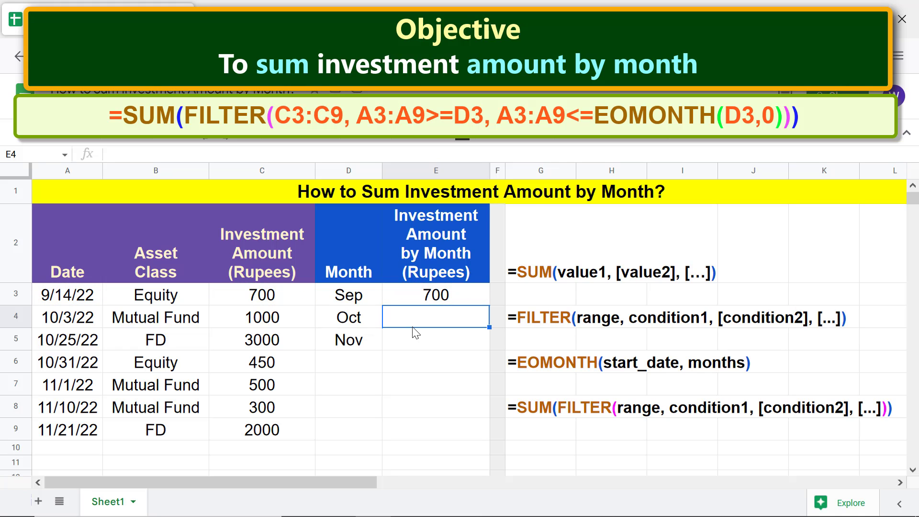
pyautogui.click(414, 298)
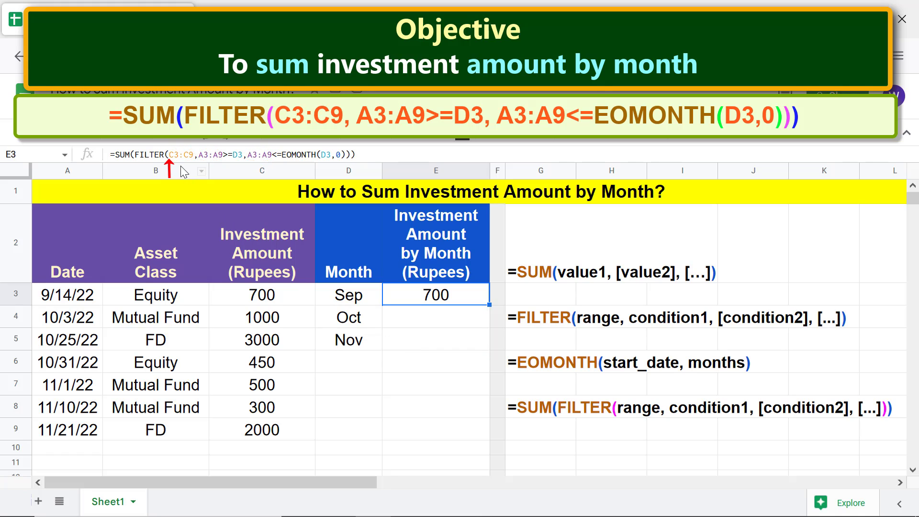
# Change E3's ranges to $C$3:$C$9 and $A$3:$A$9 in the formula bar
pyautogui.click(171, 155)
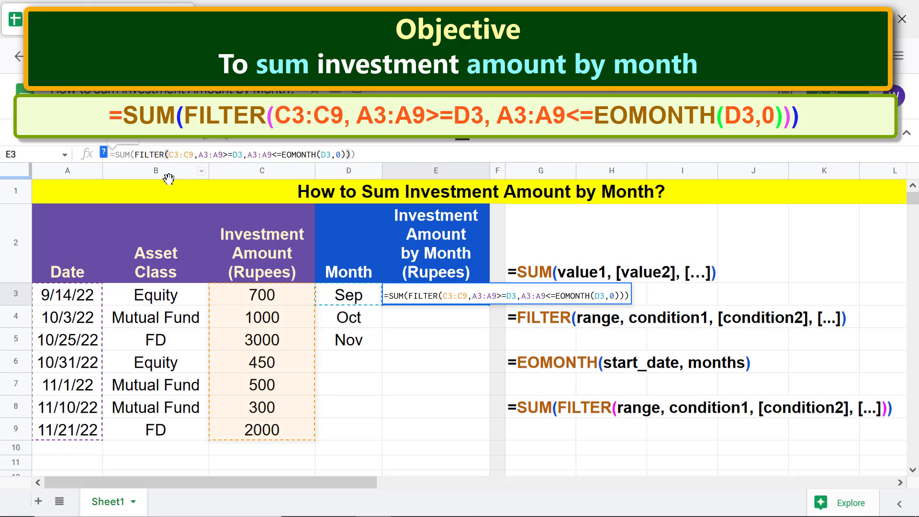
pyautogui.press('F4')
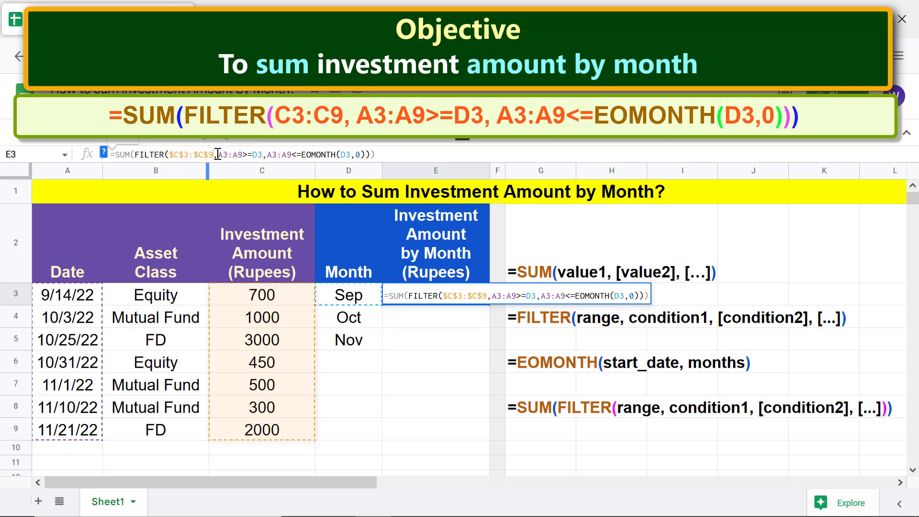
pyautogui.press('Right')
pyautogui.press('F4')
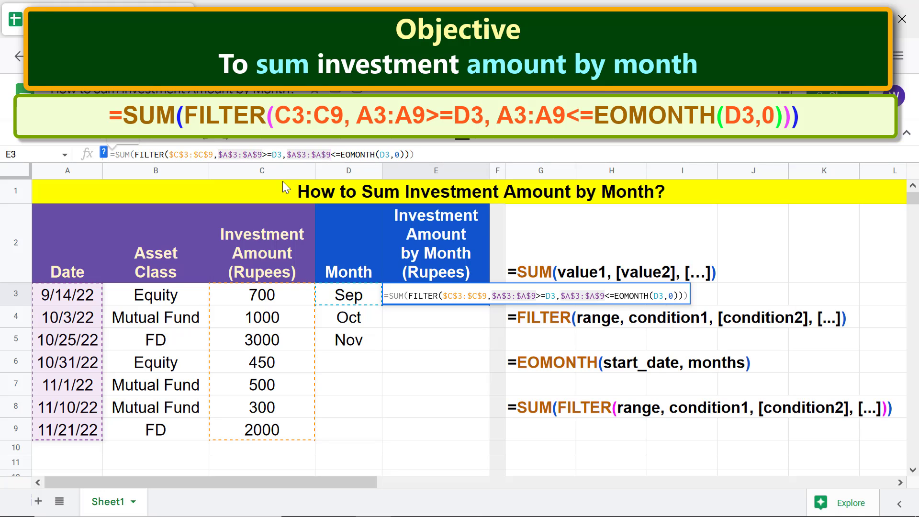
pyautogui.press('Return')
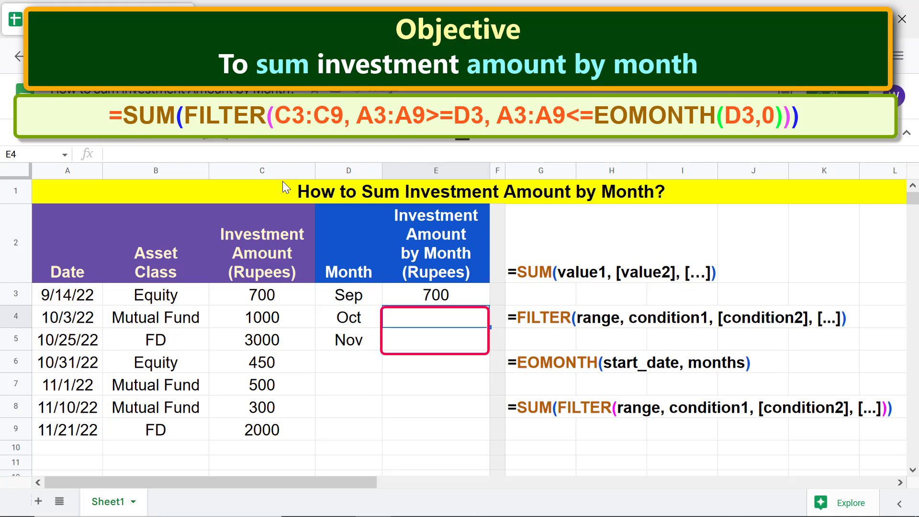
# Fill E3's formula down to E5, giving Oct 4450 and Nov 2800
pyautogui.click(416, 300)
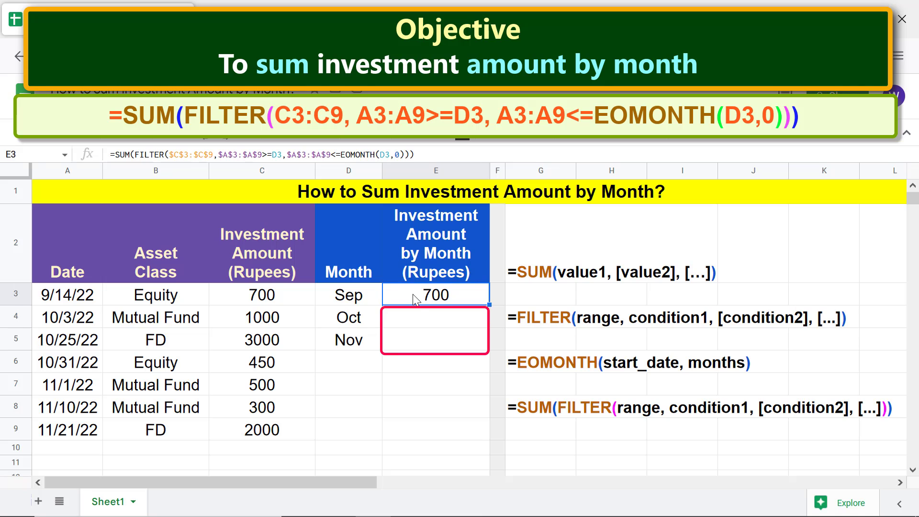
pyautogui.moveTo(489, 305); pyautogui.dragTo(489, 341)
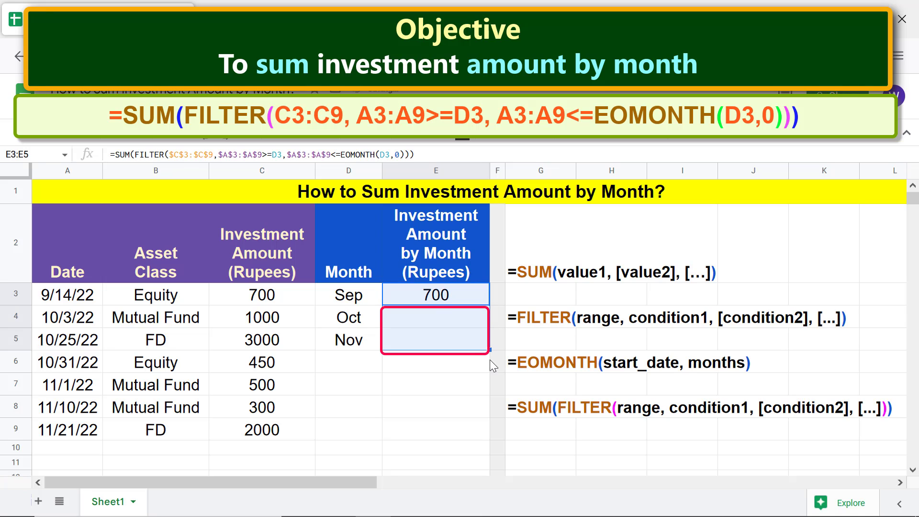
pyautogui.click(445, 368)
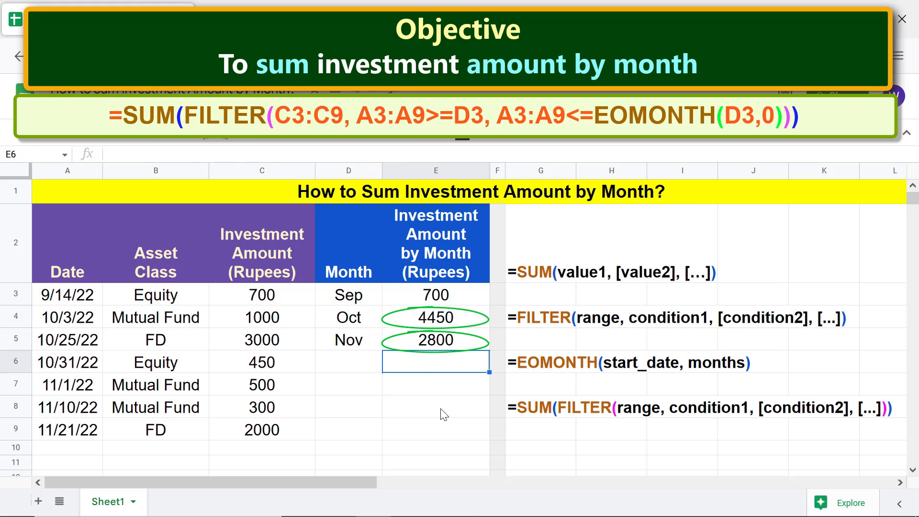